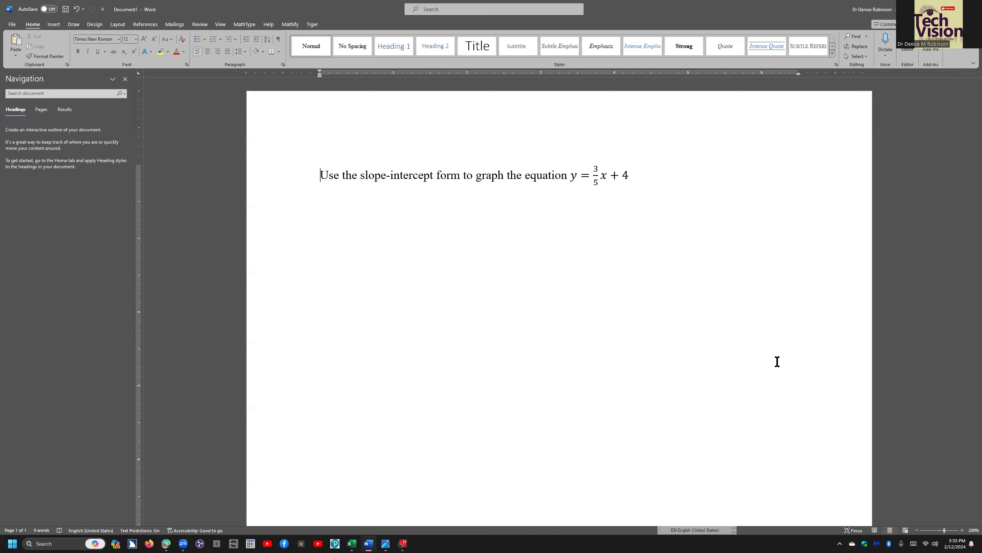
Switch to the Desmos Graphing Calculator open in Edge.
{"action": "key", "text": "alt+Tab"}
{"action": "key", "text": "alt+Tab"}
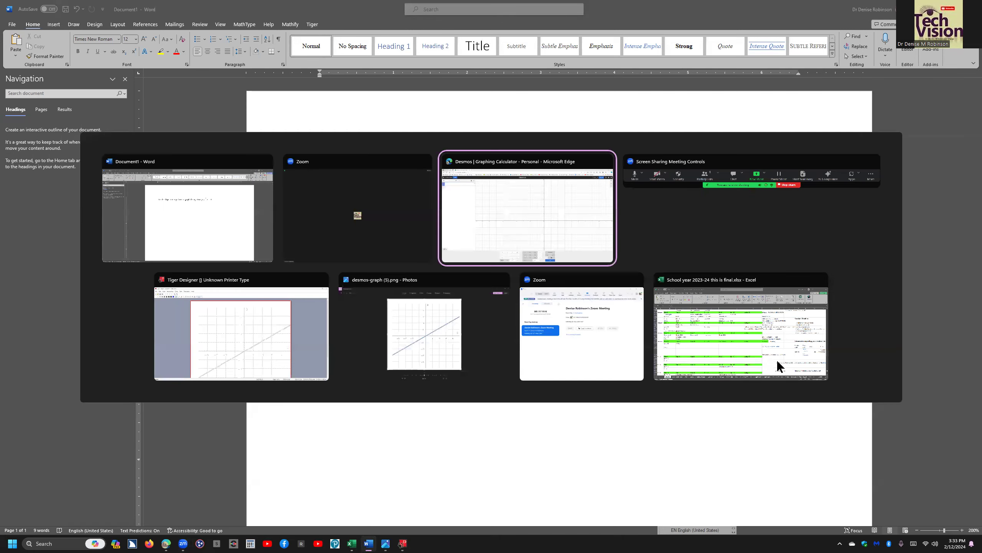
{"action": "left_click", "coordinate": [778, 361]}
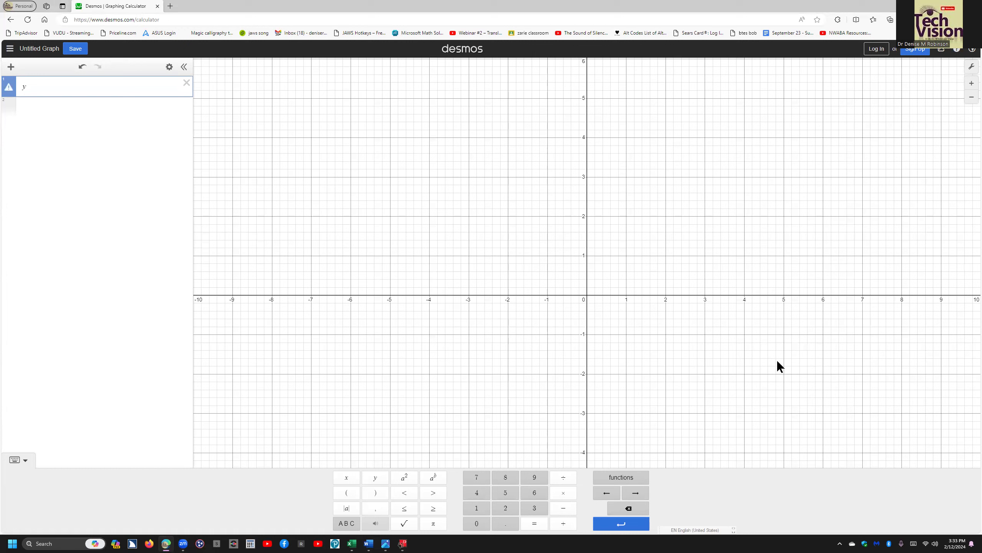
Enter the expression y = 3/5 x in the first expression line of the graph.
{"action": "left_click", "coordinate": [778, 362]}
{"action": "type", "text": "y=3/5"}
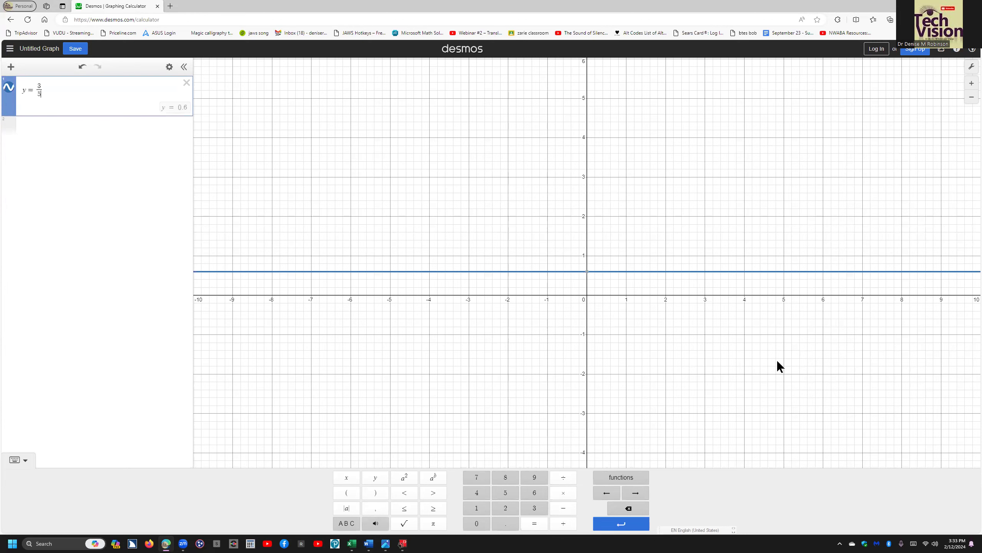
{"action": "key", "text": "ctrl"}
{"action": "type", "text": "x"}
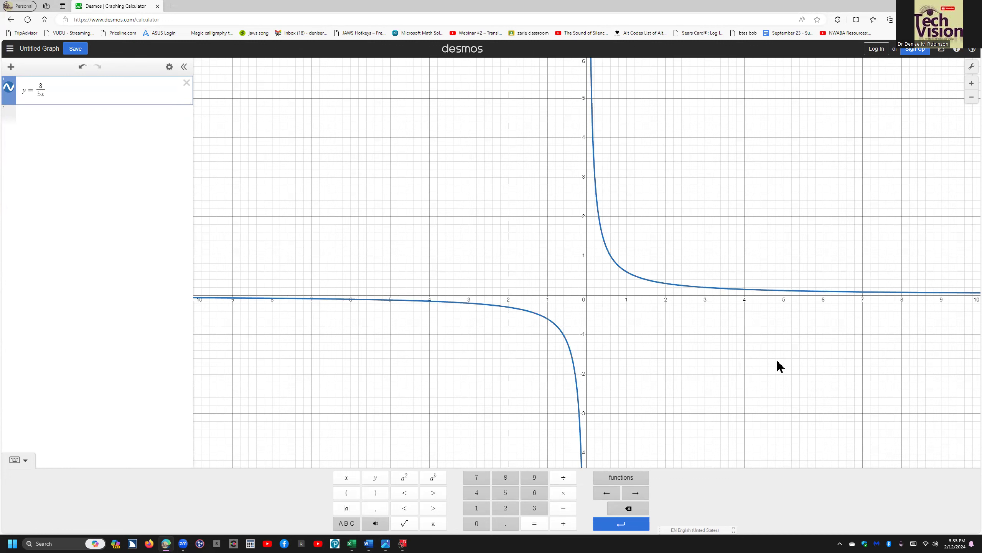
{"action": "key", "text": "ctrl"}
{"action": "key", "text": "BackSpace"}
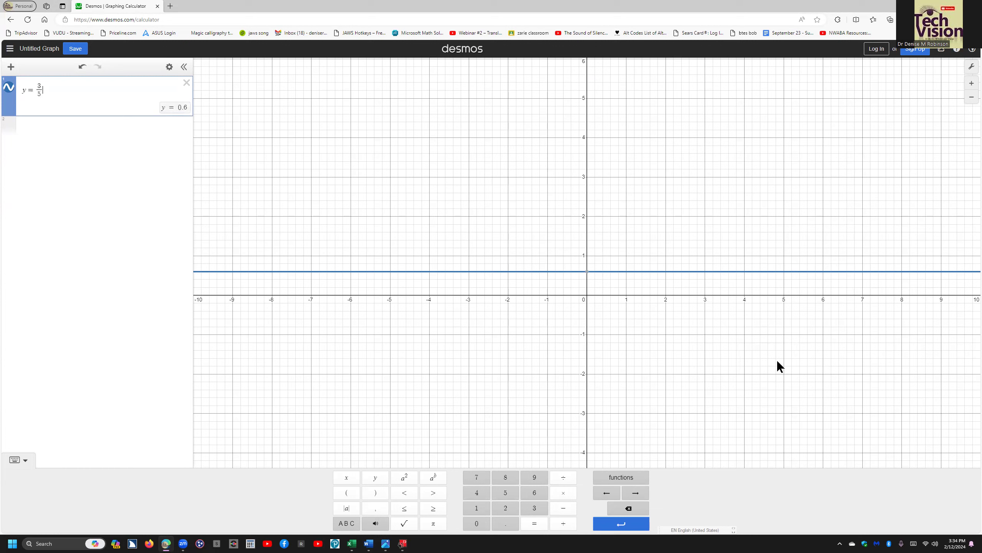
{"action": "type", "text": "x"}
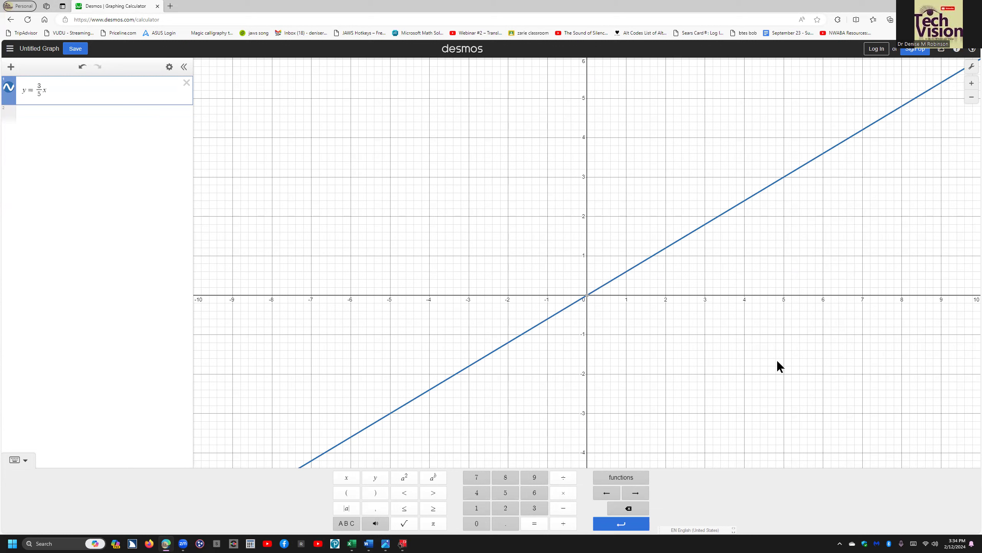
Turn on audio trace for the graph and review the screen reader's speech history.
{"action": "key", "text": "alt+t"}
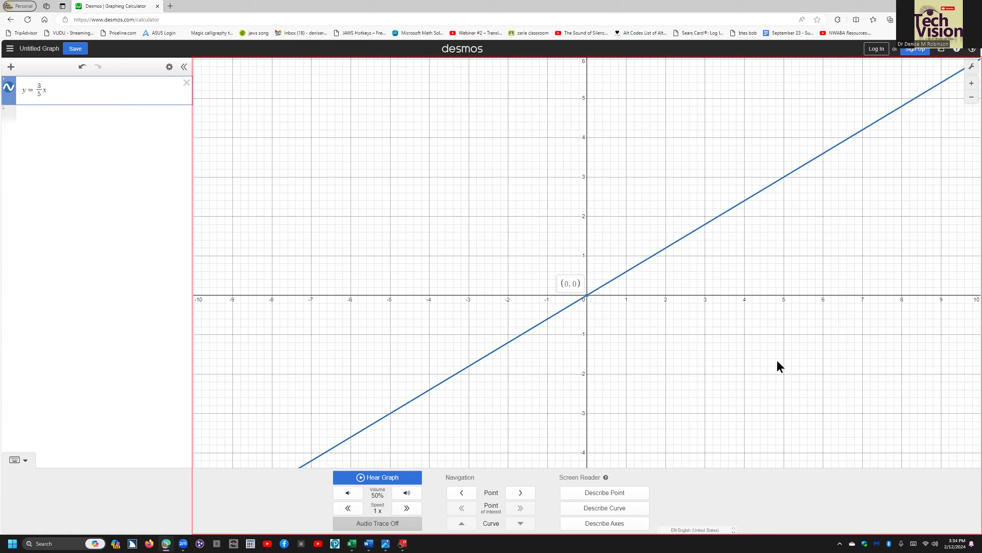
{"action": "left_click", "coordinate": [778, 361]}
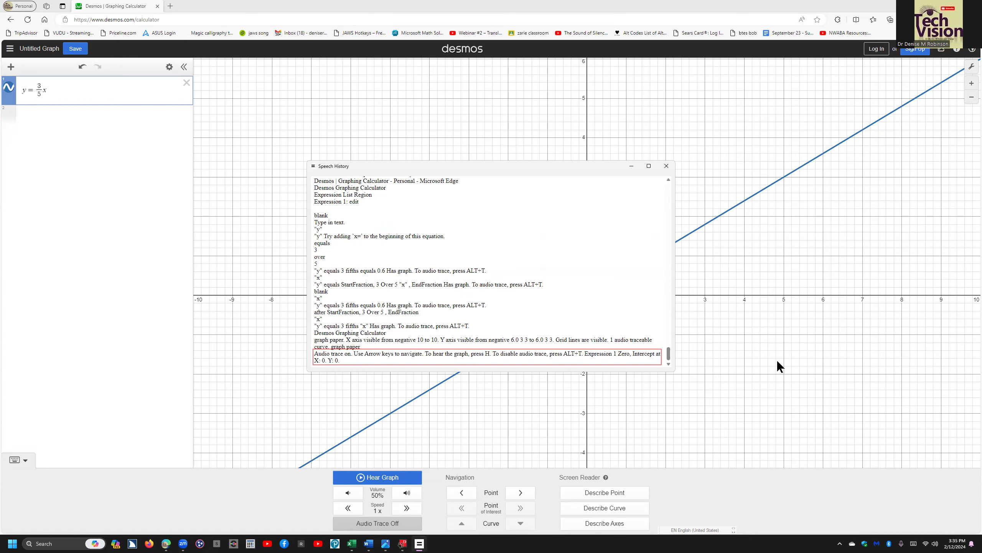
{"action": "key", "text": "Escape"}
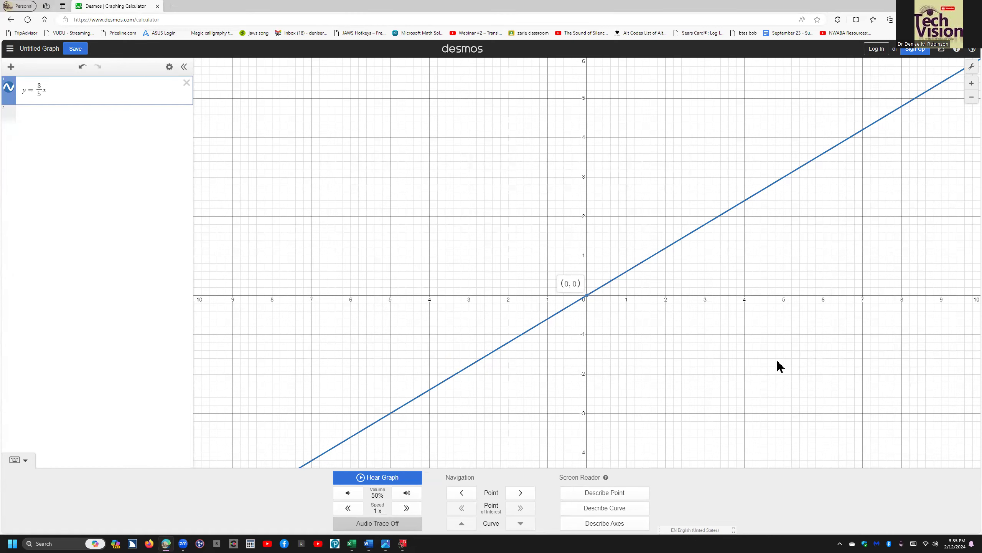
{"action": "key", "text": "alt+Tab"}
{"action": "key", "text": "alt+Tab"}
{"action": "key", "text": "Escape"}
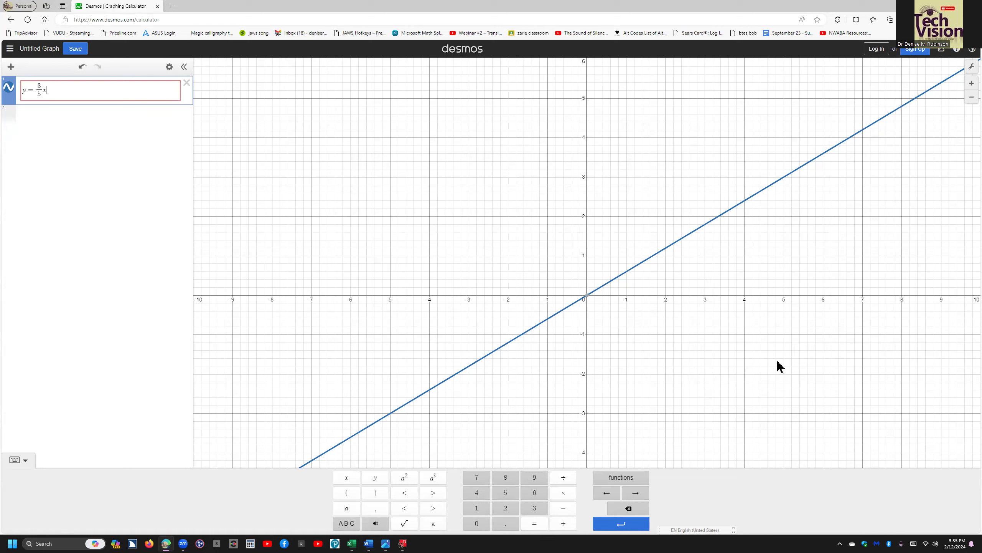
Turn audio trace on, hear the graph, and step through points along the line in both directions.
{"action": "key", "text": "alt+t"}
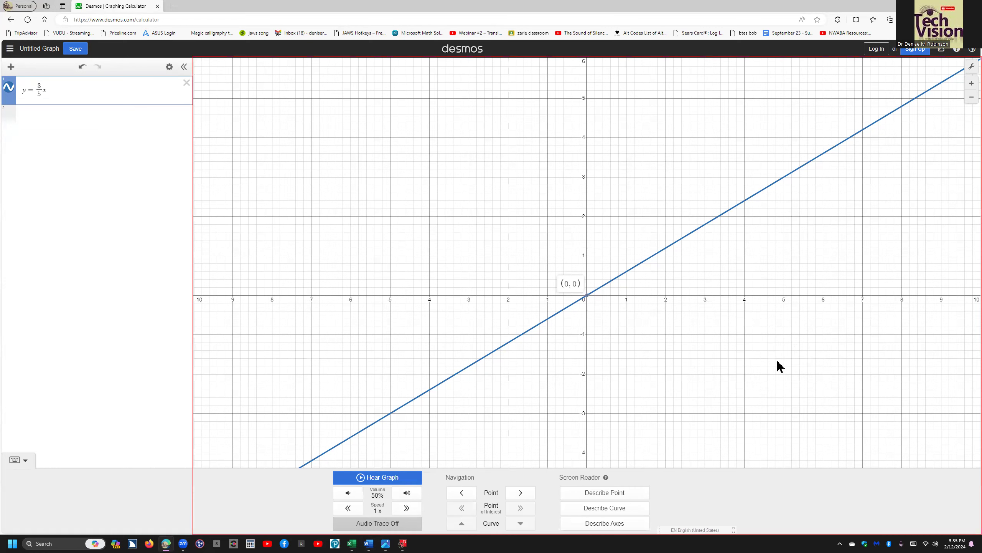
{"action": "key", "text": "h"}
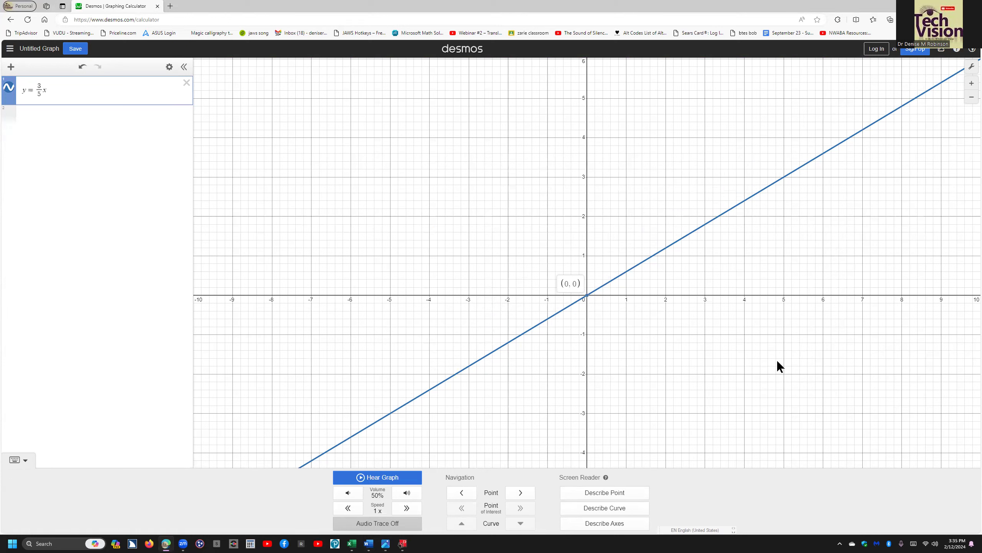
{"action": "key", "text": "Right"}
{"action": "key", "text": "Right"}
{"action": "key", "text": "Right"}
{"action": "key", "text": "Right"}
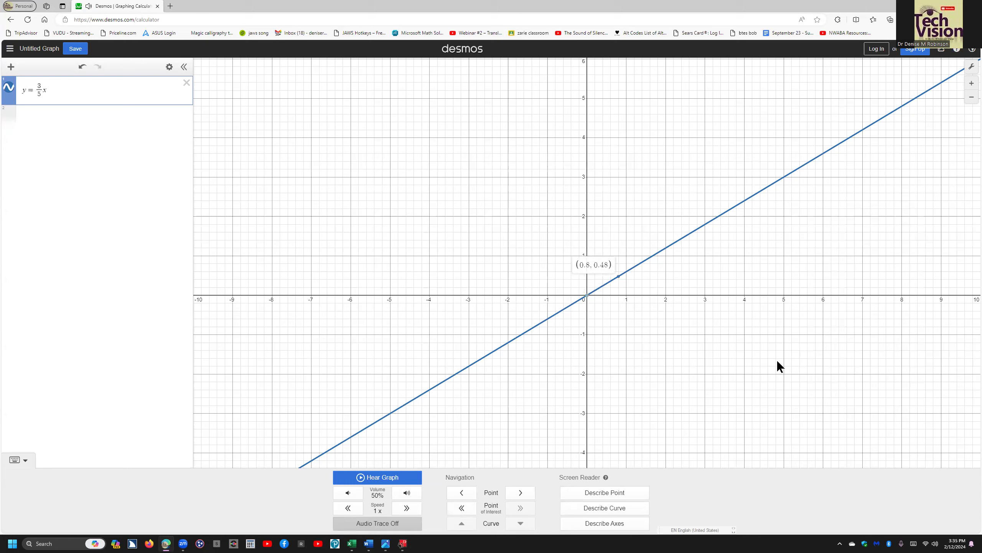
{"action": "key", "text": "Right"}
{"action": "key", "text": "Right"}
{"action": "key", "text": "Left"}
{"action": "key", "text": "Left"}
{"action": "key", "text": "Left"}
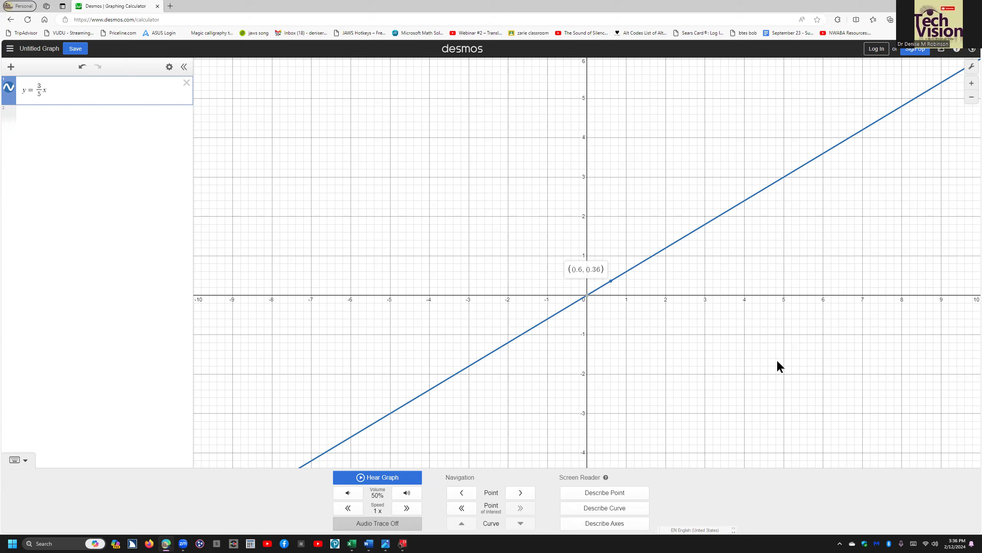
{"action": "key", "text": "Left"}
{"action": "key", "text": "Left"}
{"action": "key", "text": "Left"}
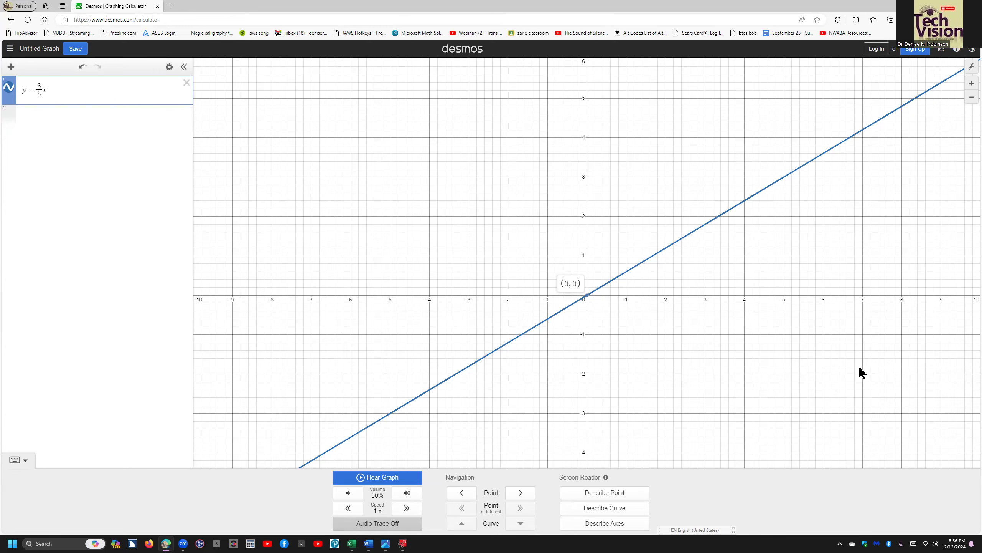
Switch to the Word document and paste the graph screenshot below the equation.
{"action": "key", "text": "alt+Tab"}
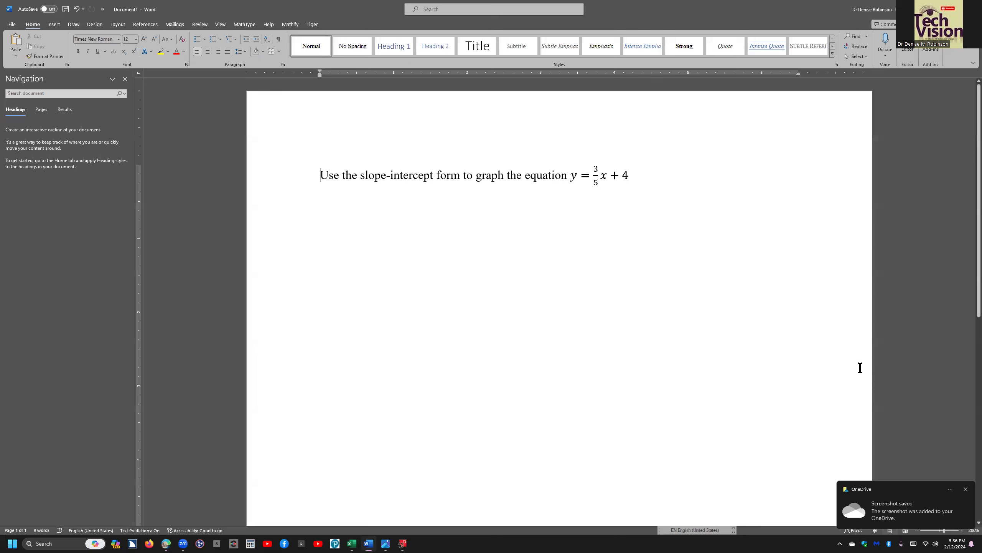
{"action": "key", "text": "ctrl+v"}
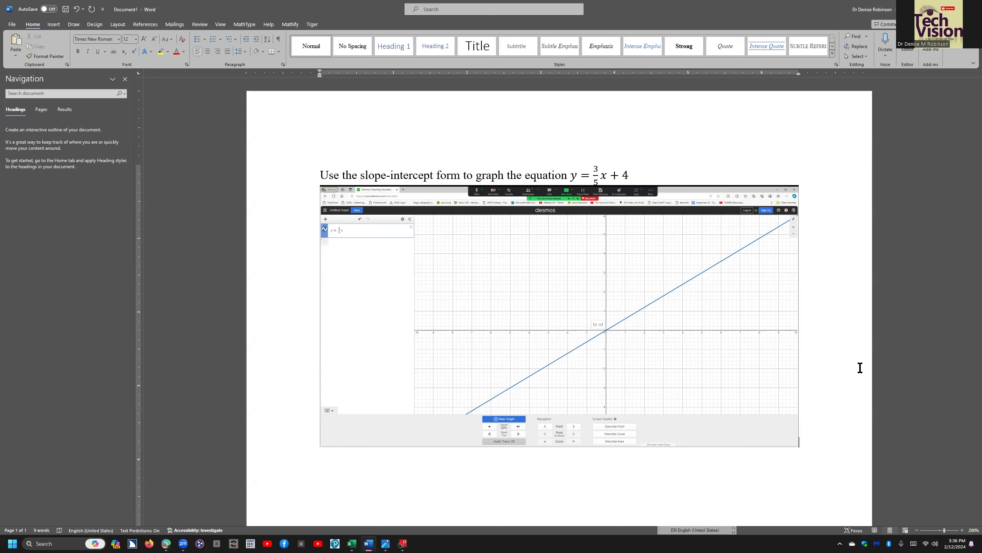
Resize the pasted graph picture to 3.5 inches wide and keep it in line with text.
{"action": "key", "text": "ctrl+shift+o"}
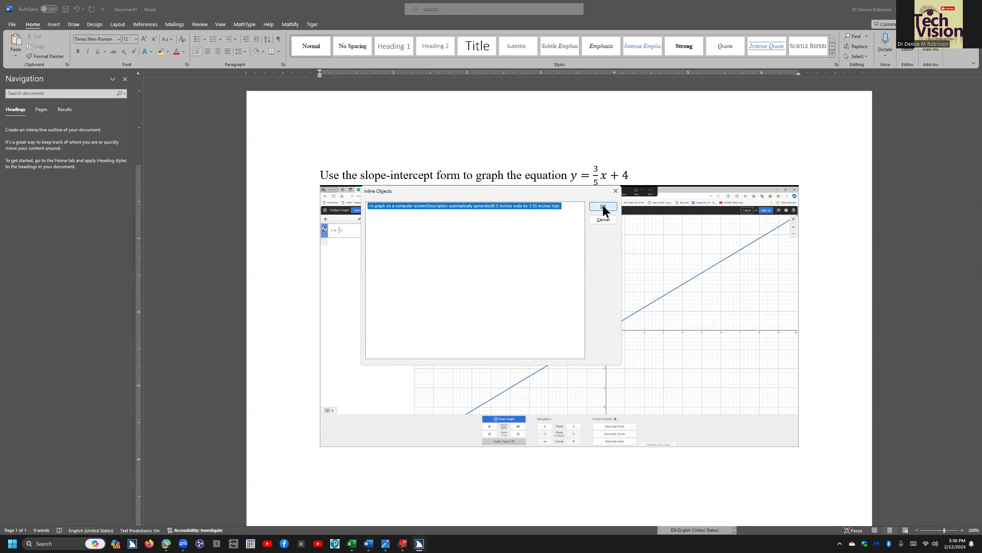
{"action": "left_click", "coordinate": [604, 210]}
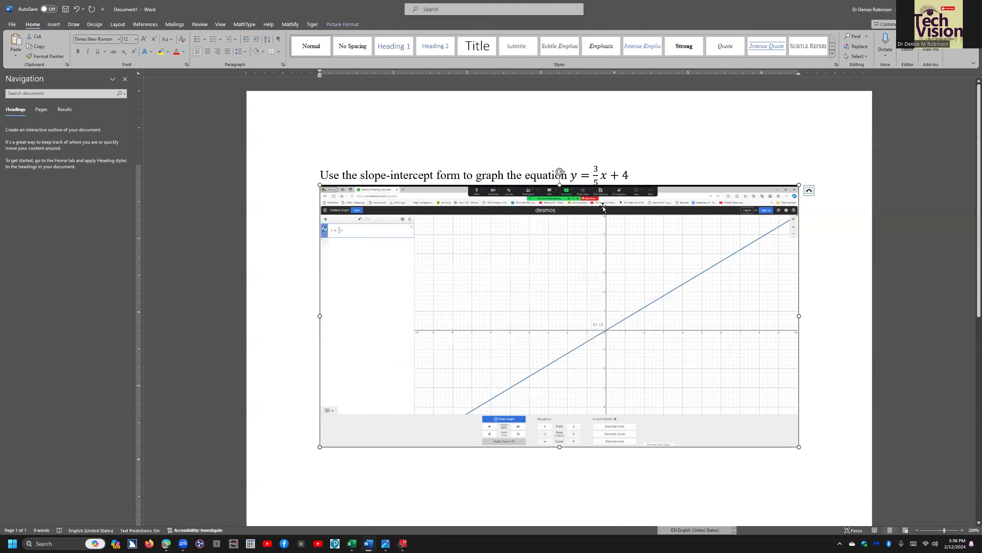
{"action": "key", "text": "shift+F10"}
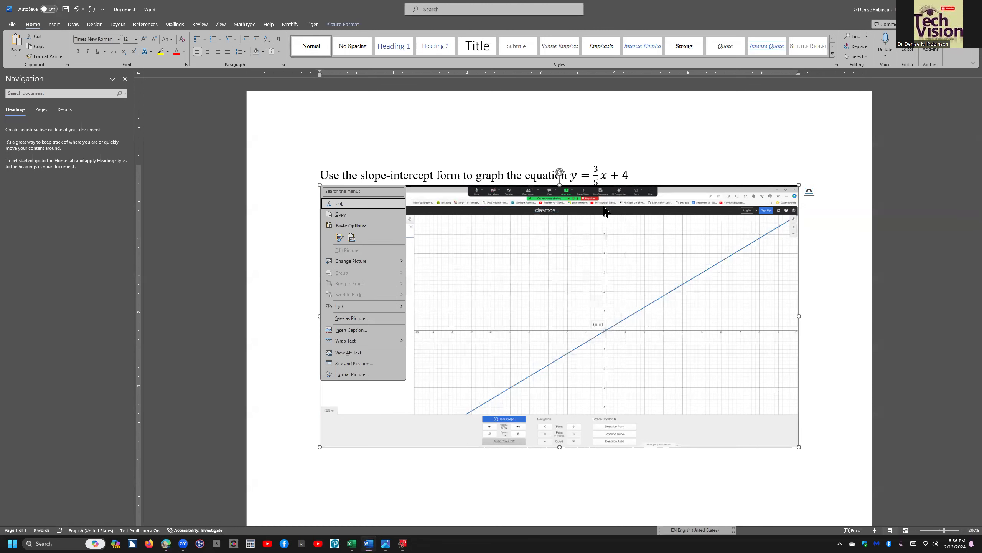
{"action": "key", "text": "z"}
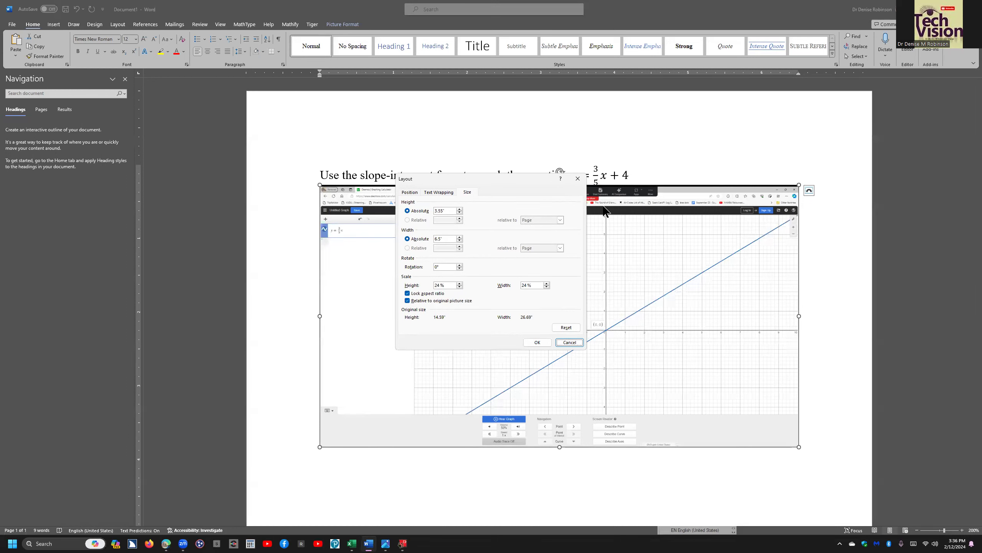
{"action": "key", "text": "Tab"}
{"action": "key", "text": "Tab"}
{"action": "key", "text": "Tab"}
{"action": "key", "text": "Tab"}
{"action": "type", "text": "3.5"}
{"action": "left_click", "coordinate": [537, 342]}
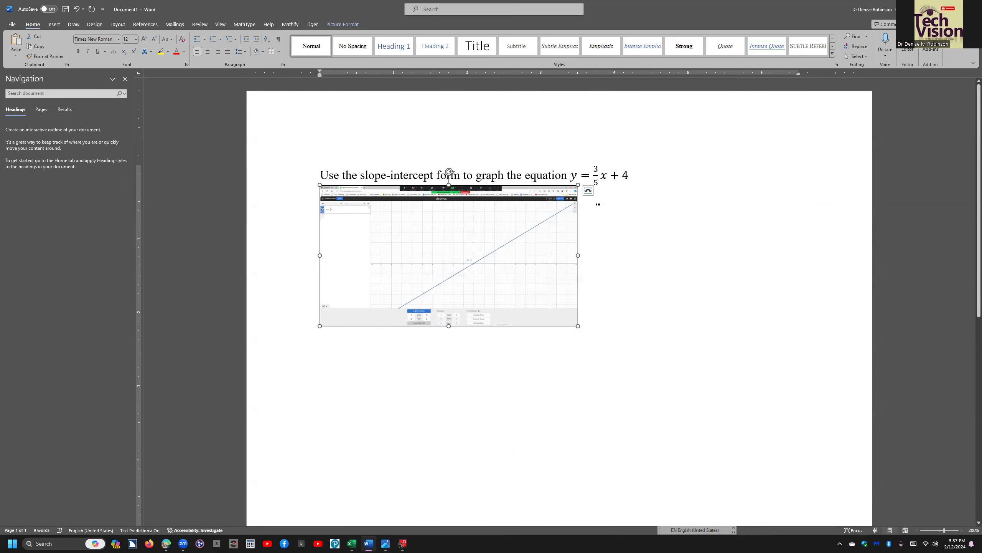
{"action": "left_click", "coordinate": [588, 190]}
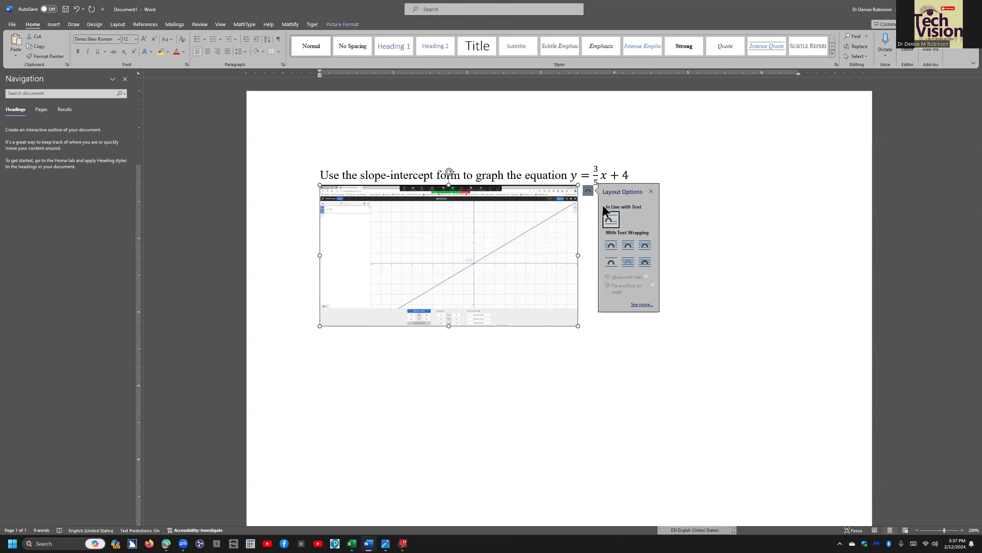
{"action": "left_click", "coordinate": [598, 204]}
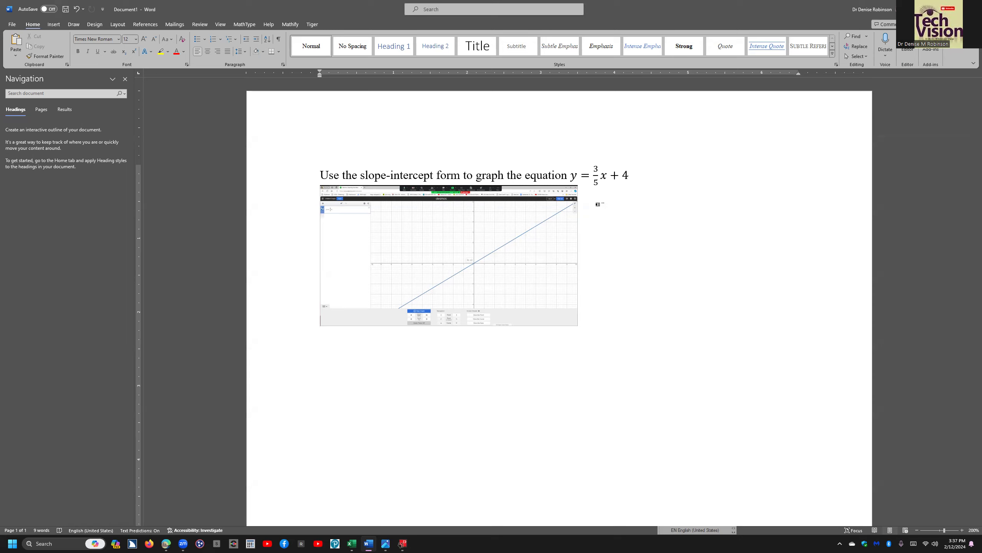
Switch back to Desmos and open the Export Image dialog from the Share Your Graph menu.
{"action": "key", "text": "alt+Tab"}
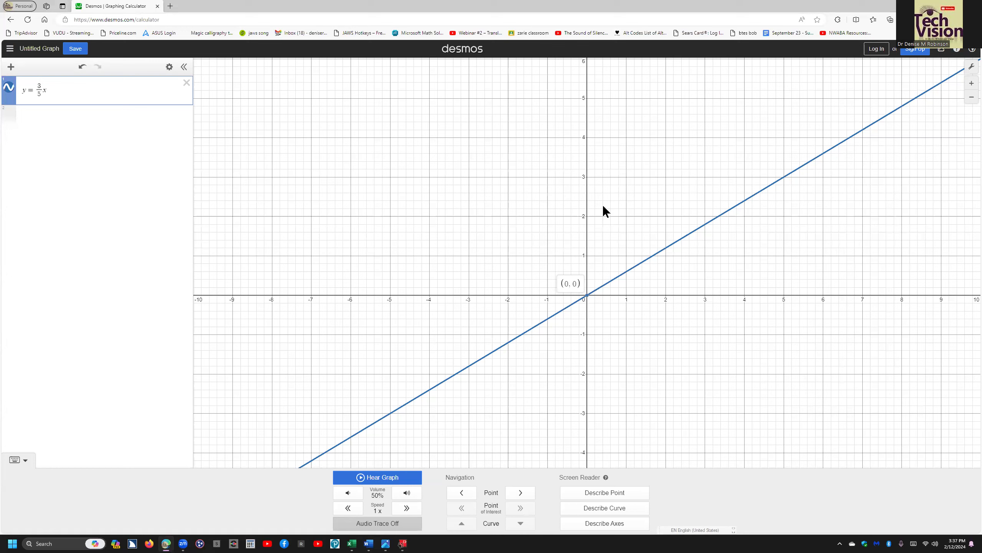
{"action": "key", "text": "Insert+F5"}
{"action": "key", "text": "s"}
{"action": "key", "text": "s"}
{"action": "key", "text": "ctrl"}
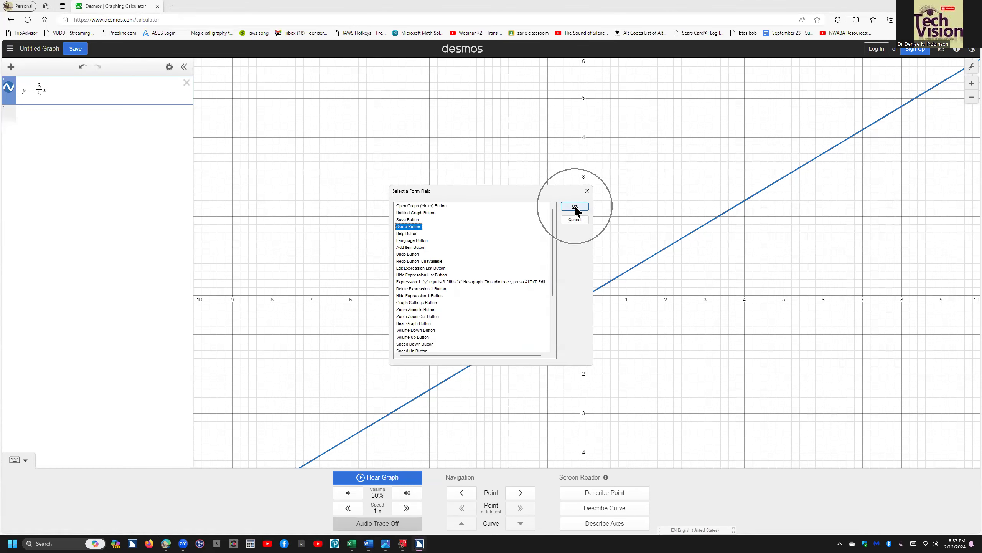
{"action": "key", "text": "Return"}
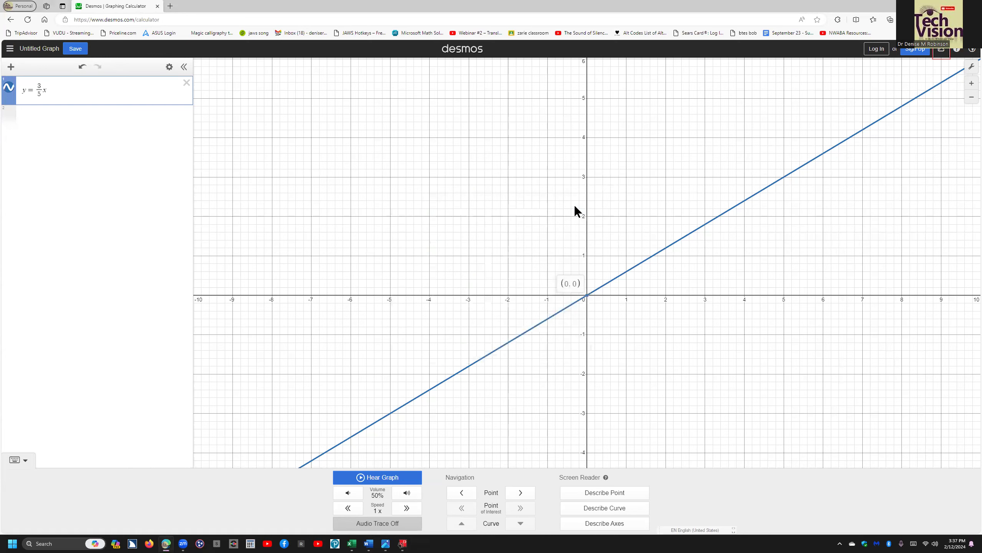
{"action": "key", "text": "Return"}
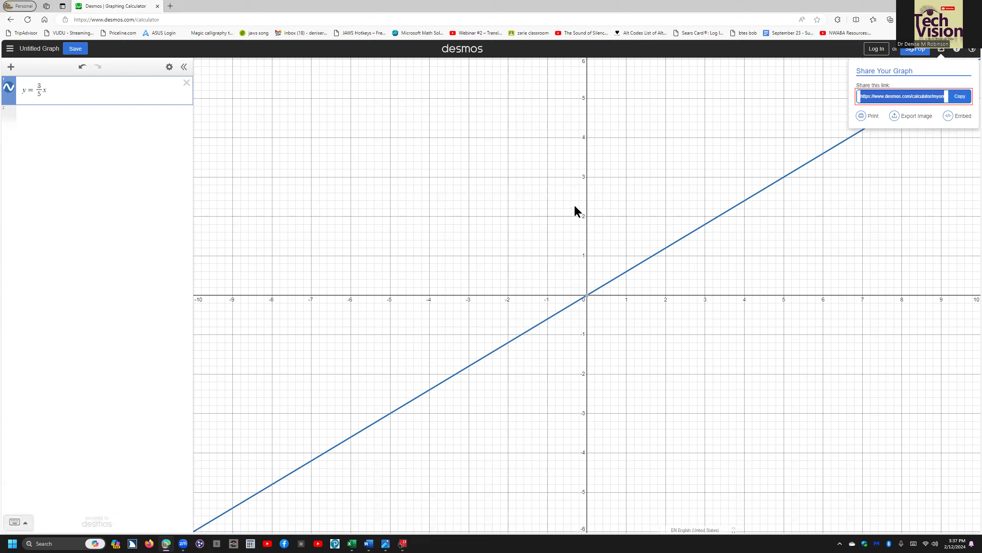
{"action": "key", "text": "Tab"}
{"action": "key", "text": "Tab"}
{"action": "key", "text": "Tab"}
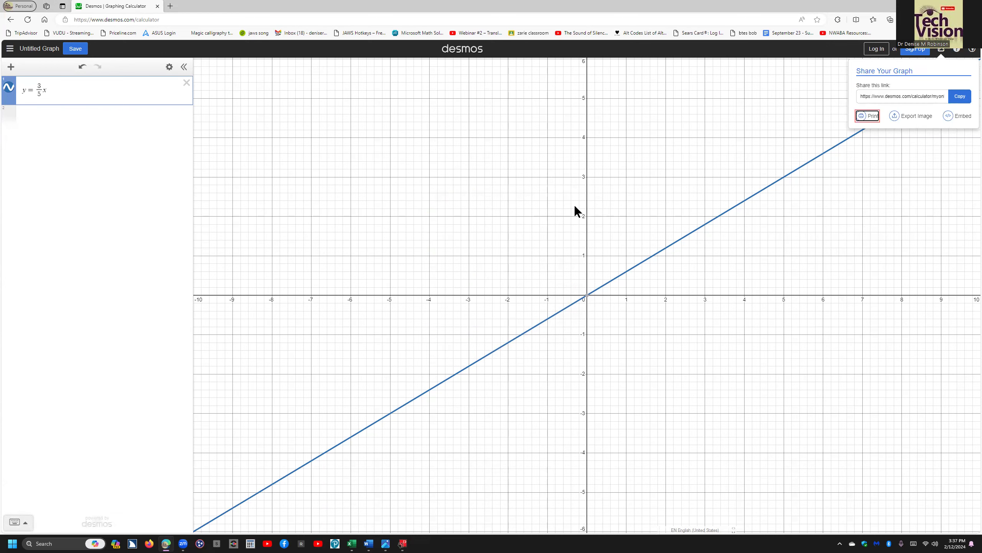
{"action": "key", "text": "Return"}
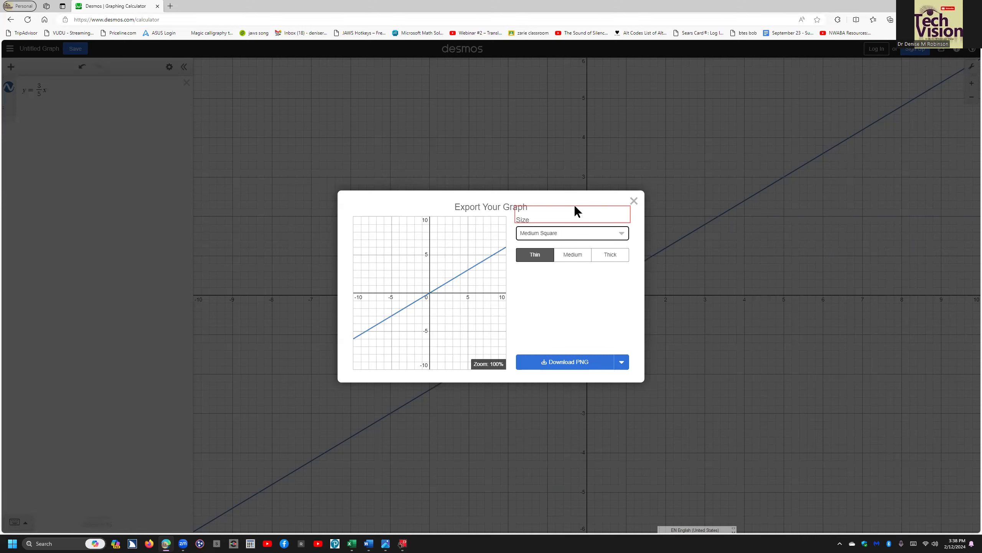
Set the export size to the tactile embosser option VP Max (11.5 x 11 in).
{"action": "key", "text": "alt+Down"}
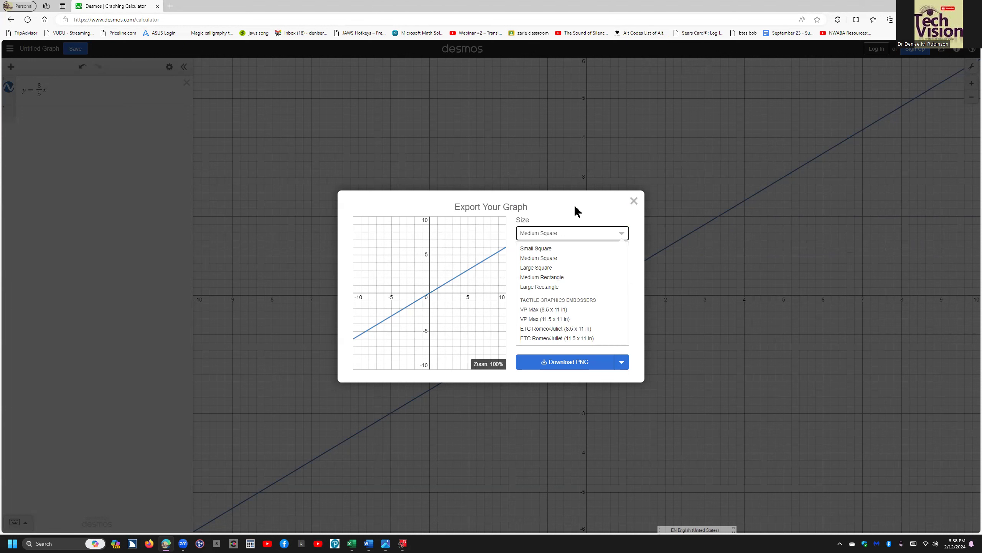
{"action": "key", "text": "Down"}
{"action": "key", "text": "Down"}
{"action": "key", "text": "Down"}
{"action": "key", "text": "Down"}
{"action": "key", "text": "Down"}
{"action": "key", "text": "Down"}
{"action": "key", "text": "Down"}
{"action": "key", "text": "Down"}
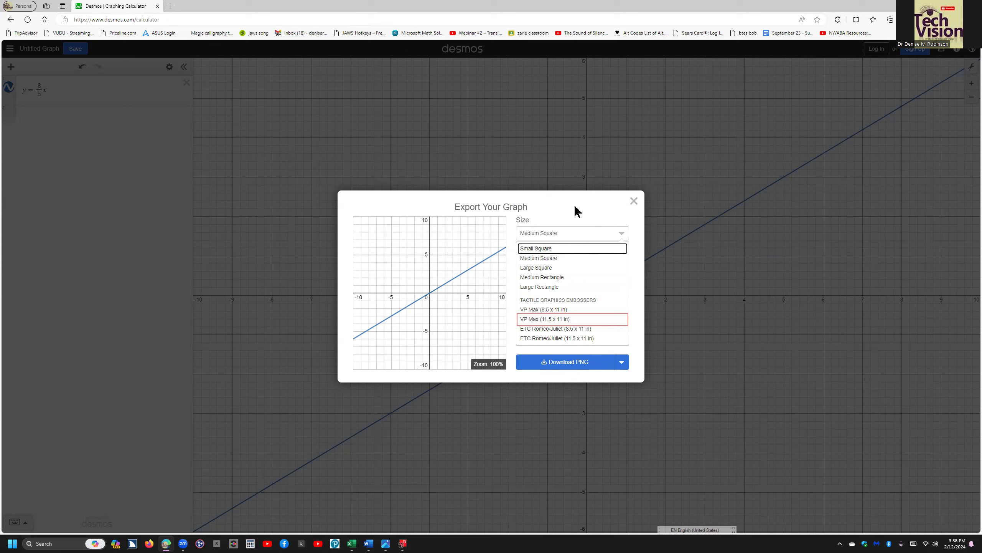
{"action": "key", "text": "Return"}
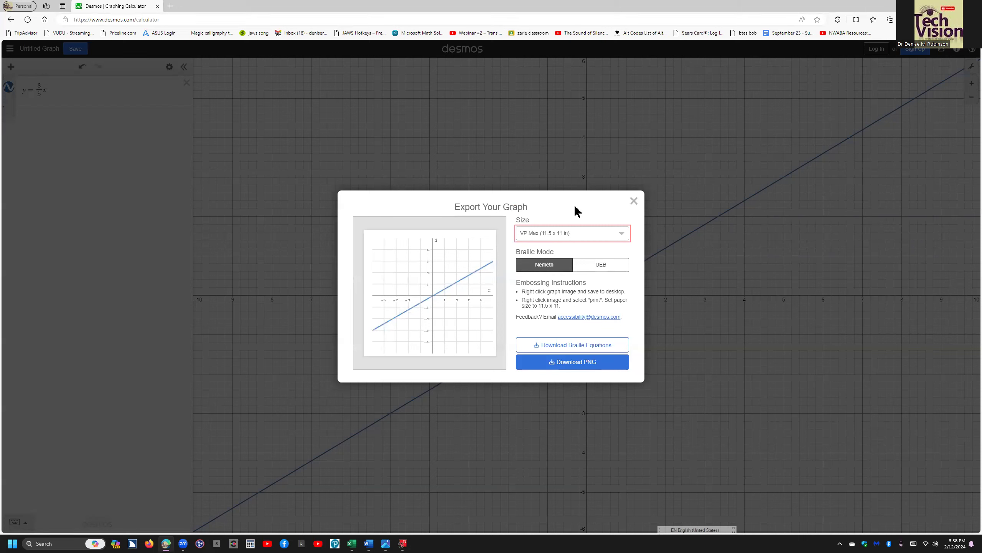
Download the exported graph as a PNG.
{"action": "key", "text": "Tab"}
{"action": "key", "text": "Tab"}
{"action": "key", "text": "Tab"}
{"action": "key", "text": "Tab"}
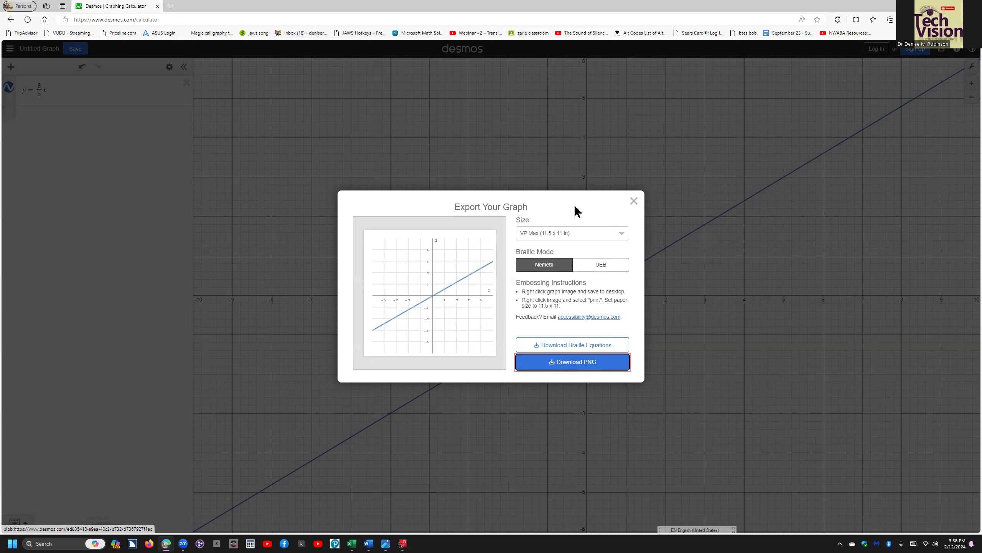
{"action": "key", "text": "Return"}
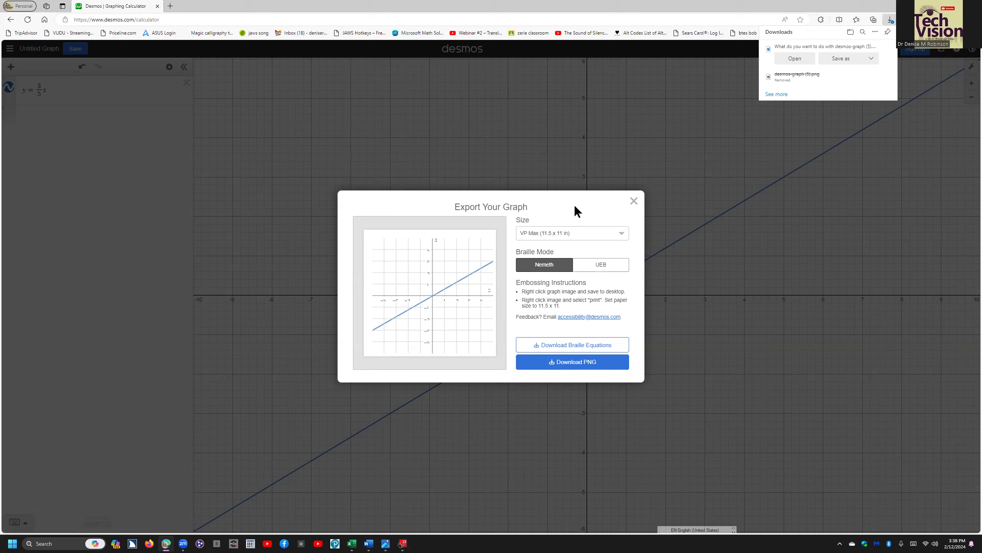
Open the downloaded desmos-graph (5).png file from the browser's downloads list.
{"action": "key", "text": "ctrl+j"}
{"action": "key", "text": "Tab"}
{"action": "key", "text": "Return"}
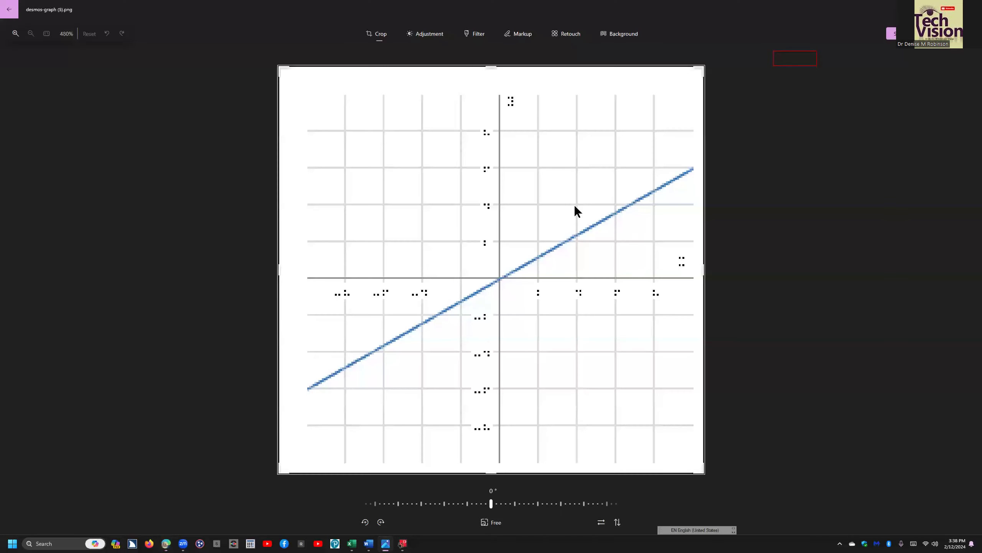
Open the graph image in the Photos editor.
{"action": "left_click", "coordinate": [575, 206]}
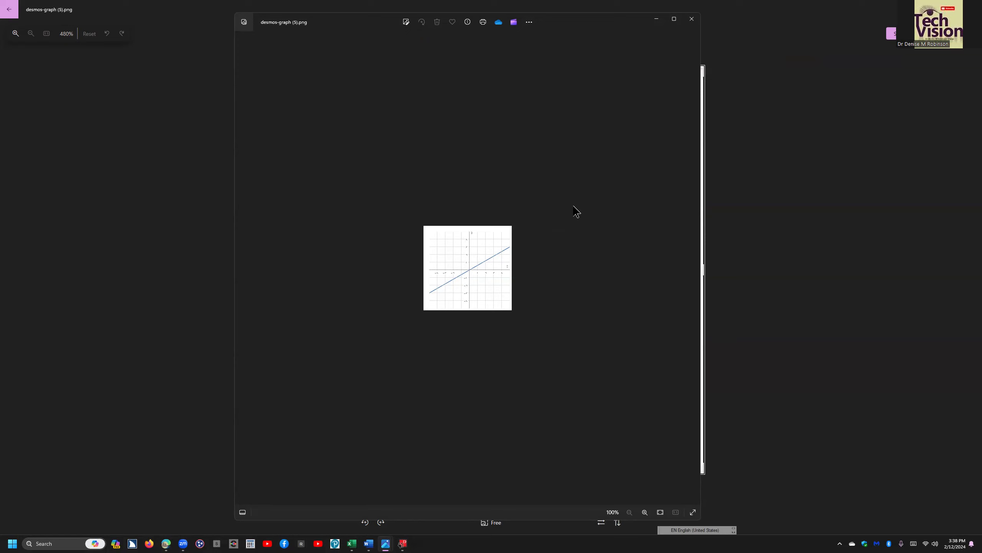
{"action": "key", "text": "ctrl+e"}
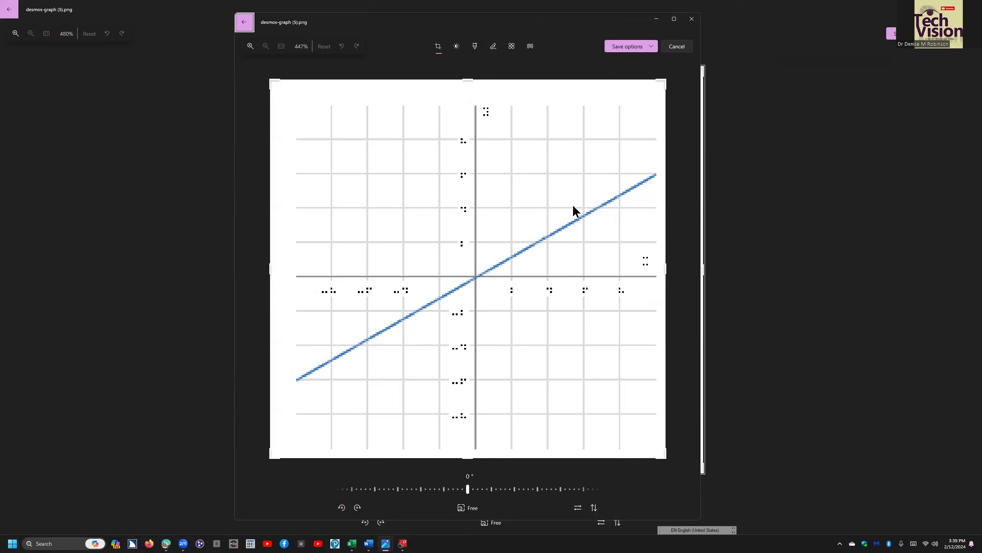
{"action": "key", "text": "Tab"}
{"action": "key", "text": "Tab"}
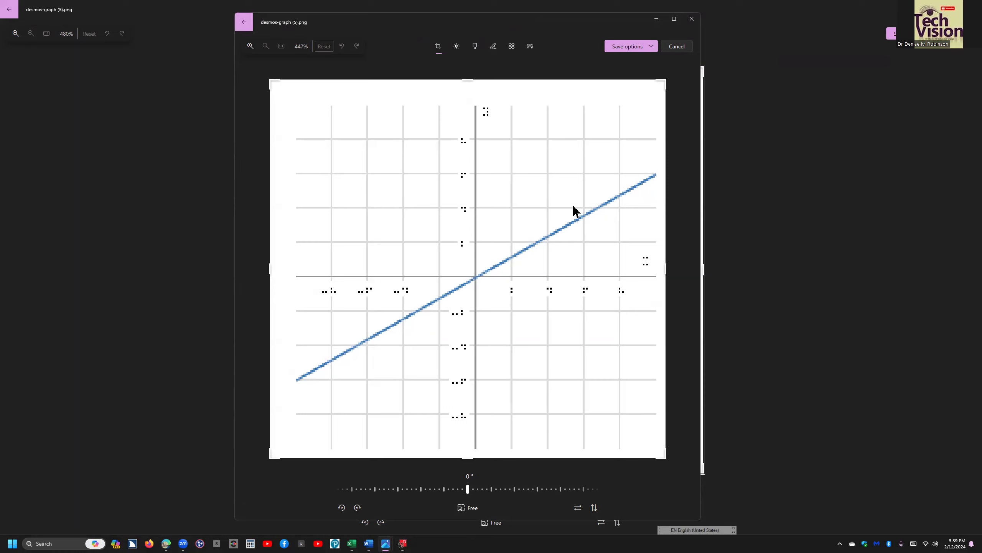